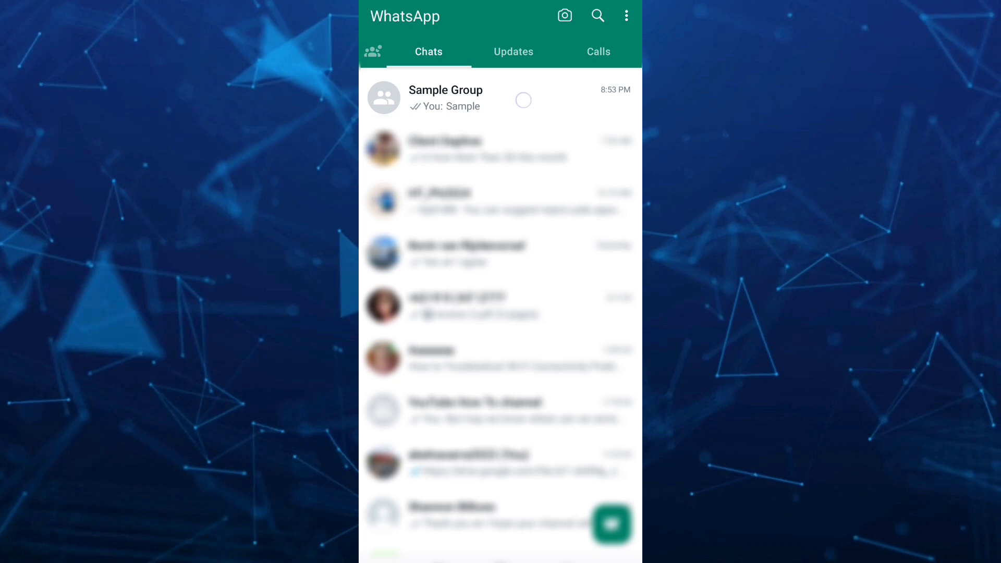
# Lock the Sample Group chat via its options menu so it disappears from the chat list
pyautogui.click(523, 100)
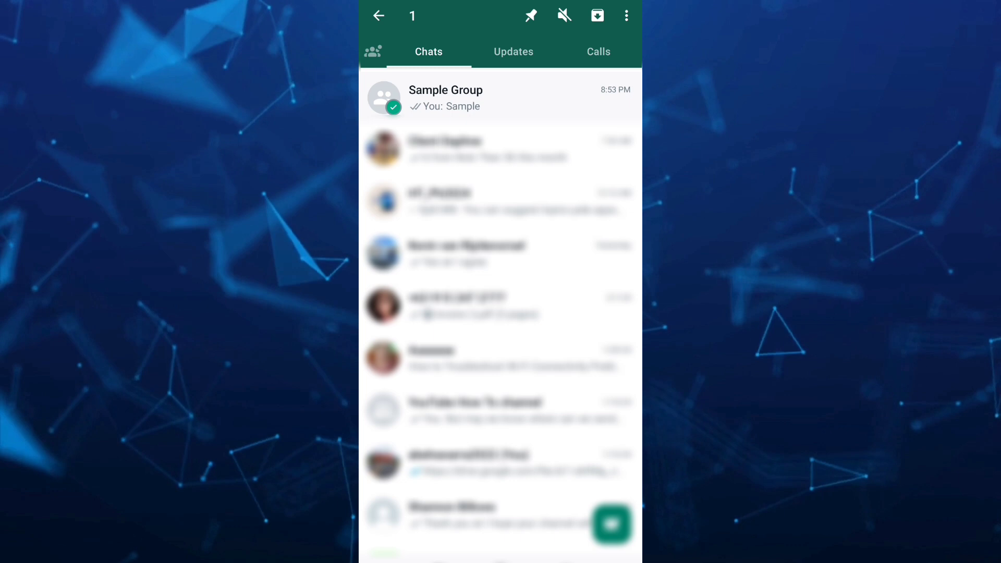
pyautogui.click(627, 16)
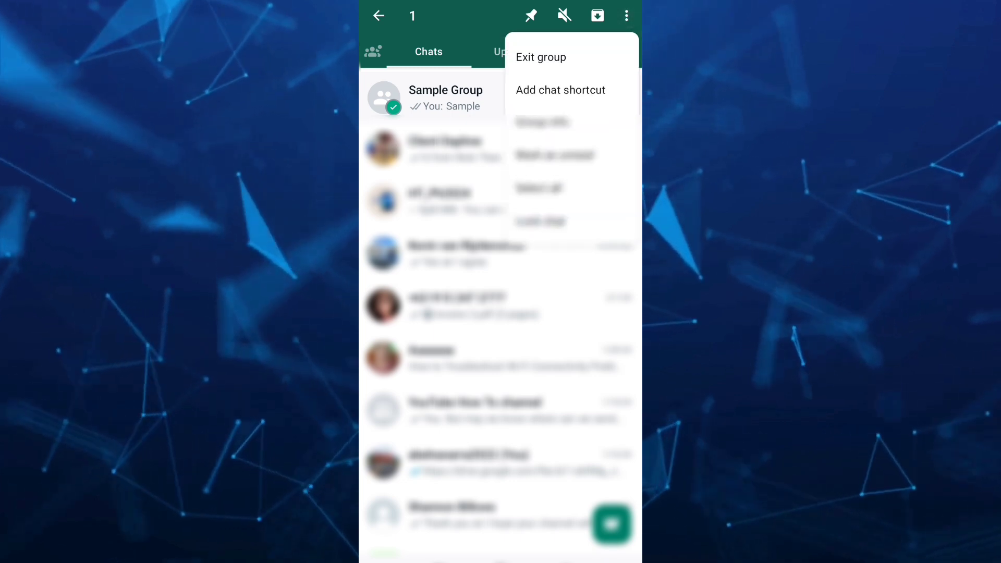
pyautogui.click(541, 221)
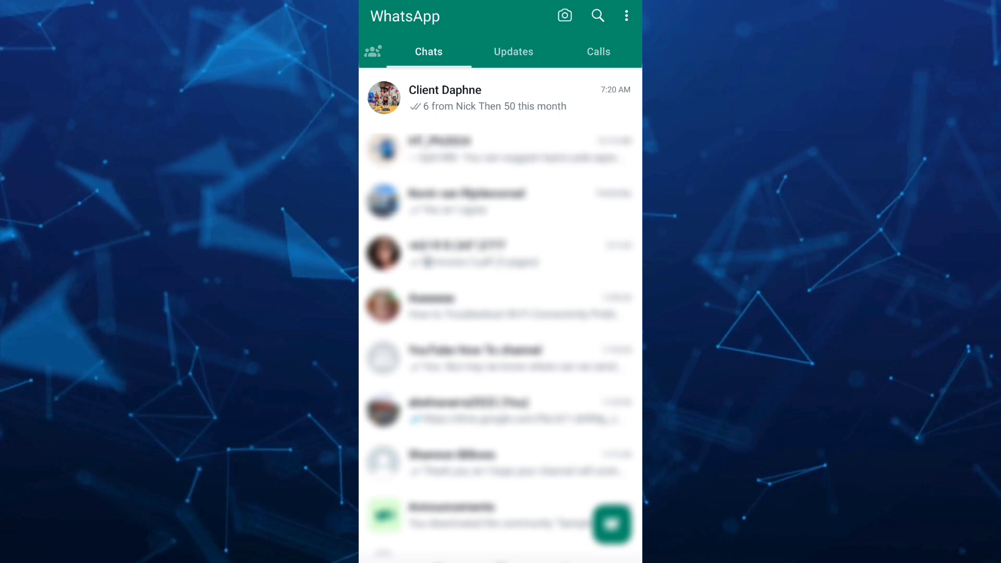
pyautogui.scroll(2, 500, 313)
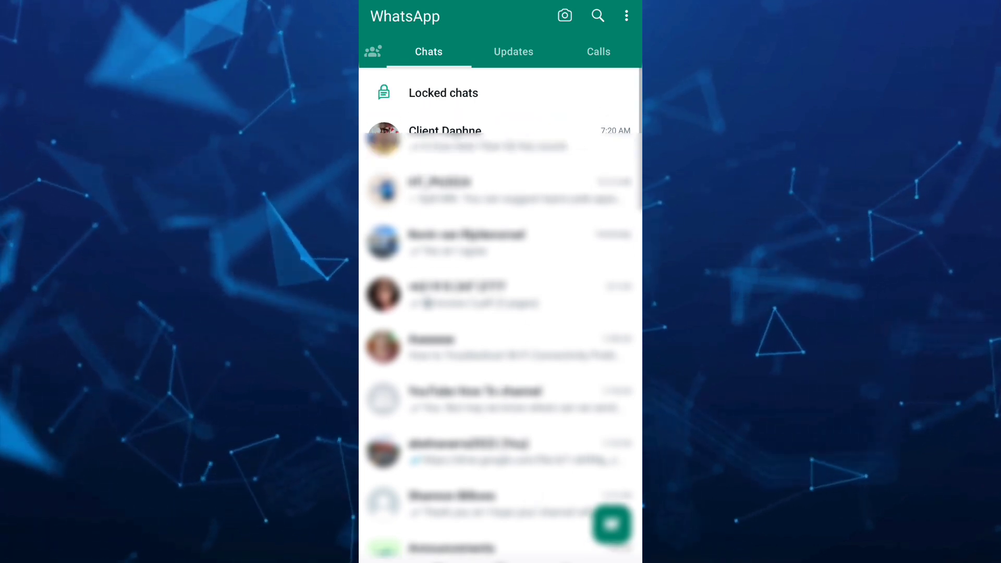